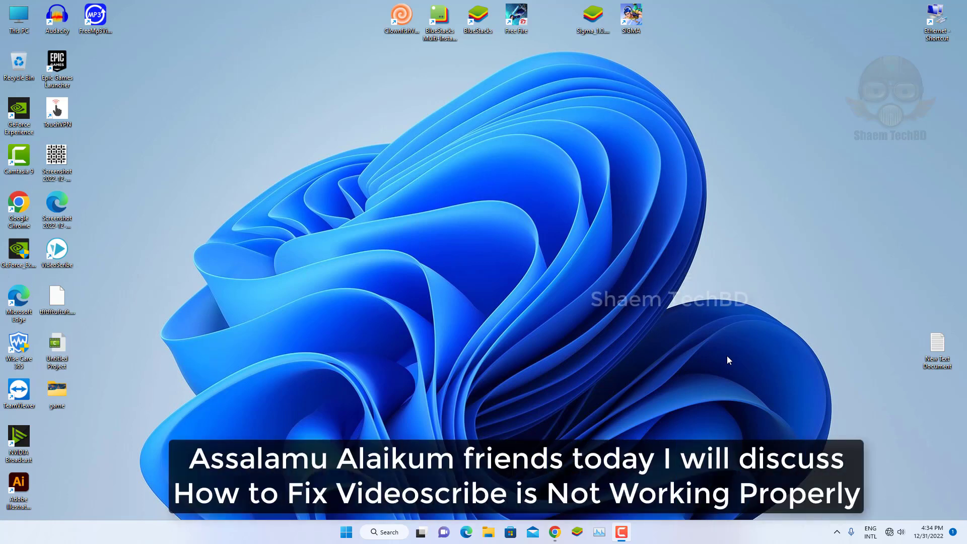
Launch VideoScribe from the desktop, log in, and create a new blank scribe.
double_click(57, 257)
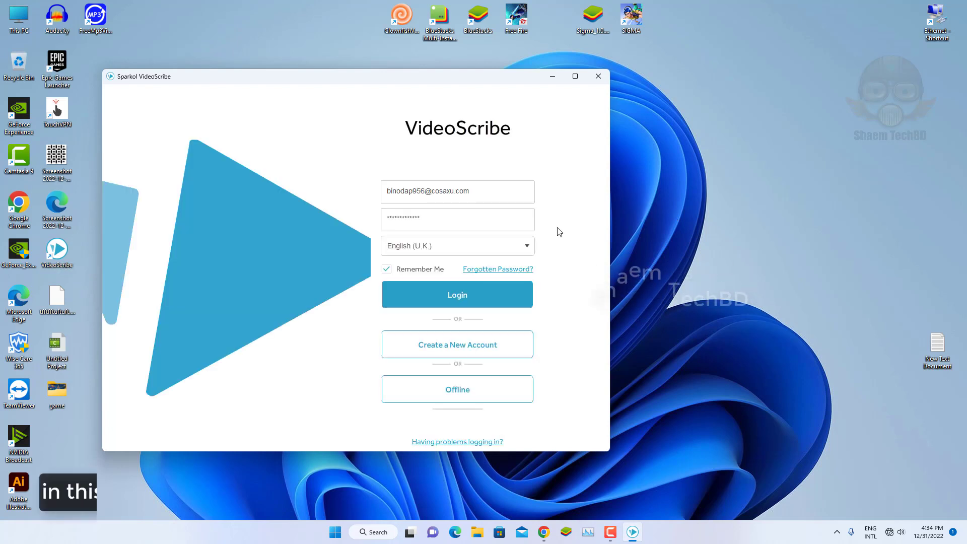
left_click(452, 302)
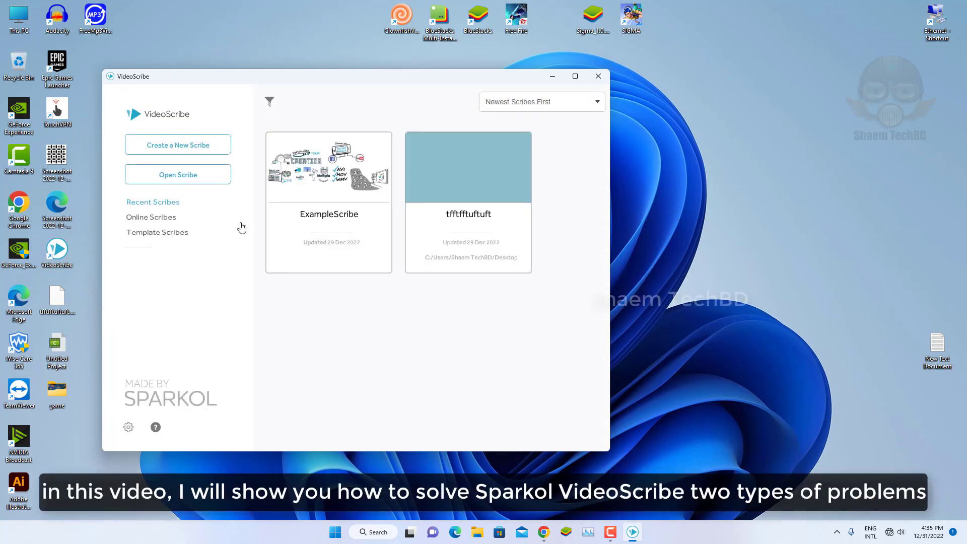
left_click(163, 148)
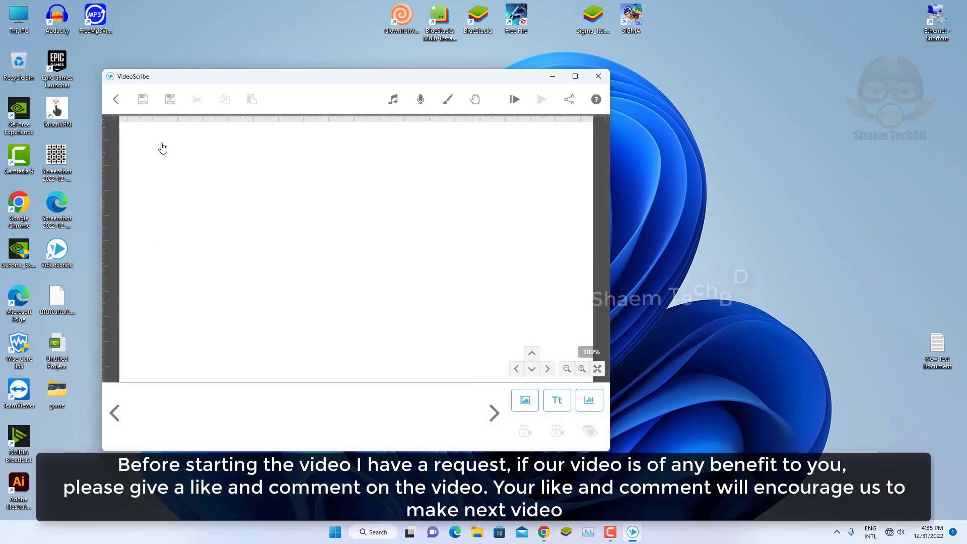
Open the Add Image library, then check and close the network connection status.
left_click(523, 401)
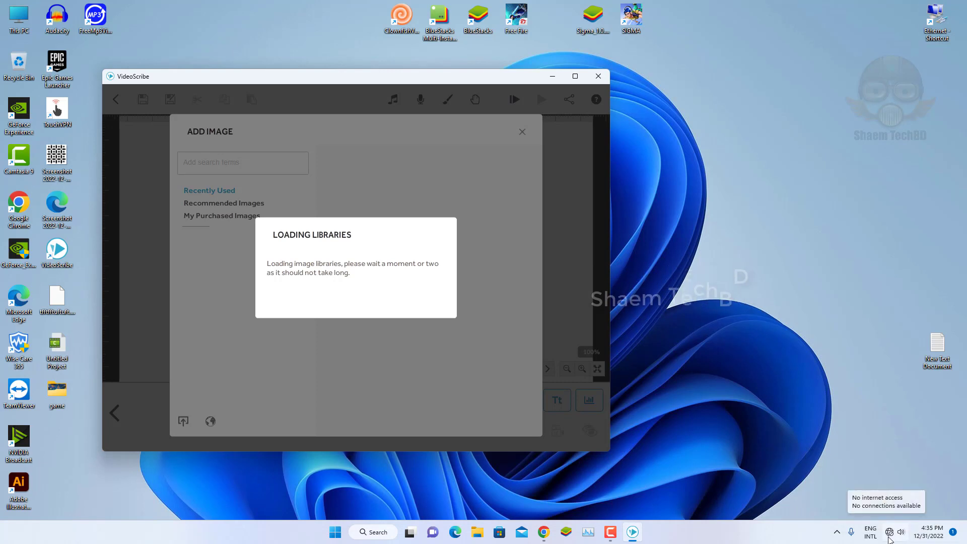
double_click(937, 21)
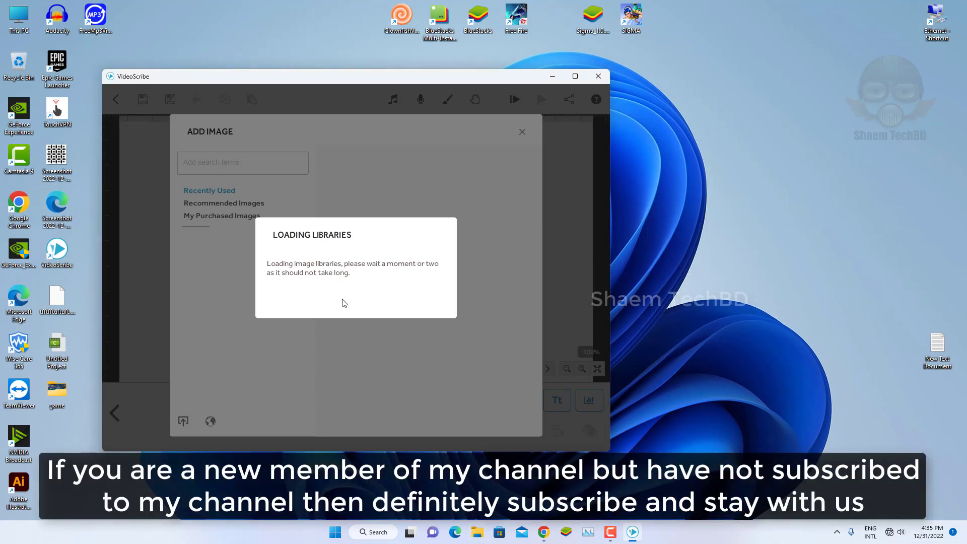
left_click(599, 77)
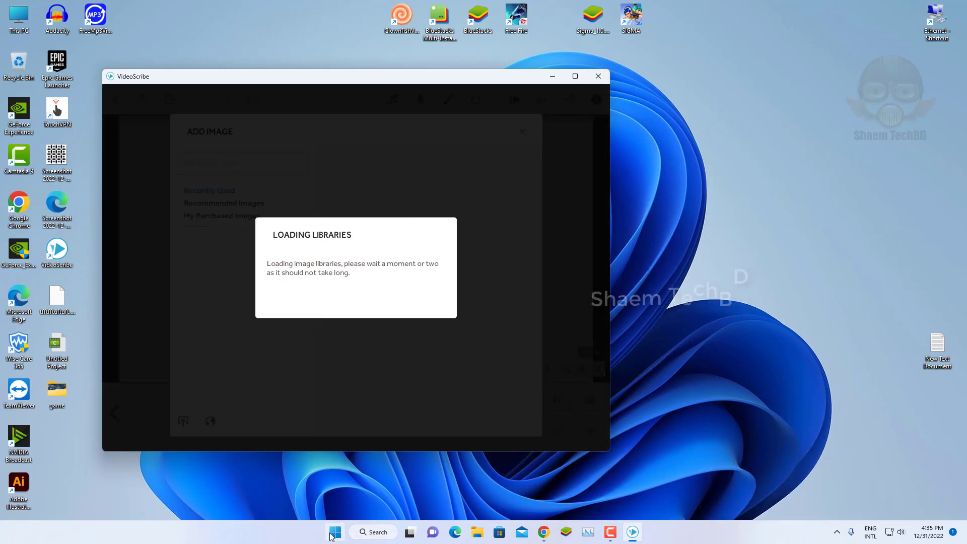
Launch Task Manager by searching 'task' from the Start menu.
left_click(335, 532)
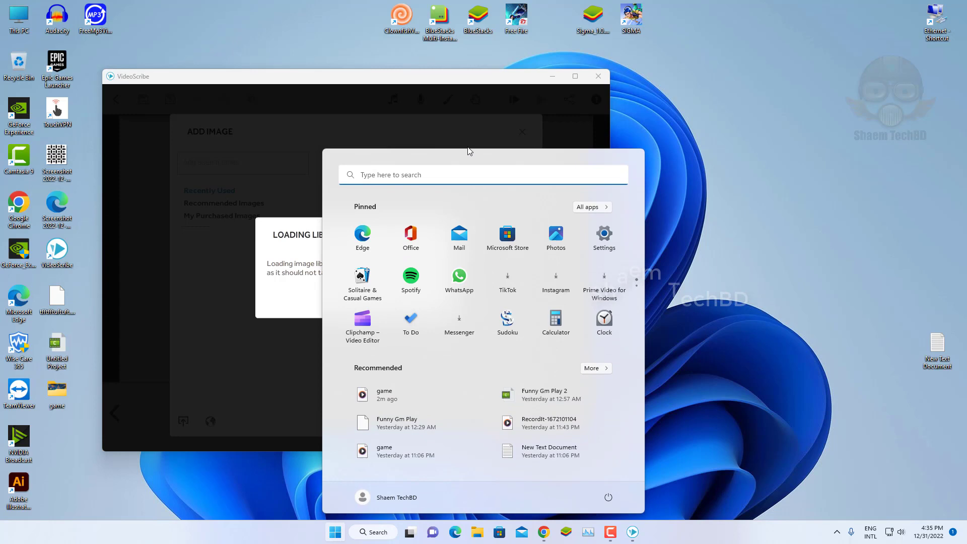
left_click(461, 178)
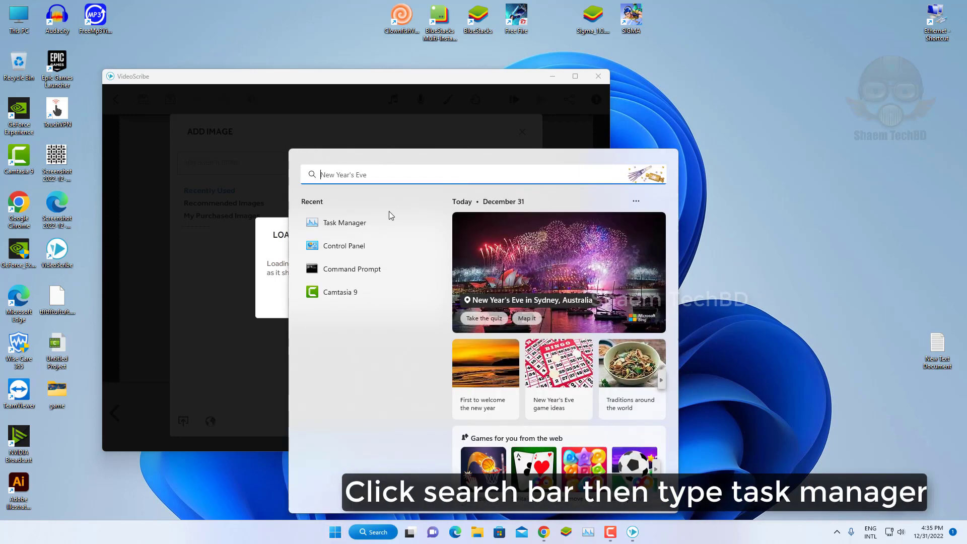
type("task")
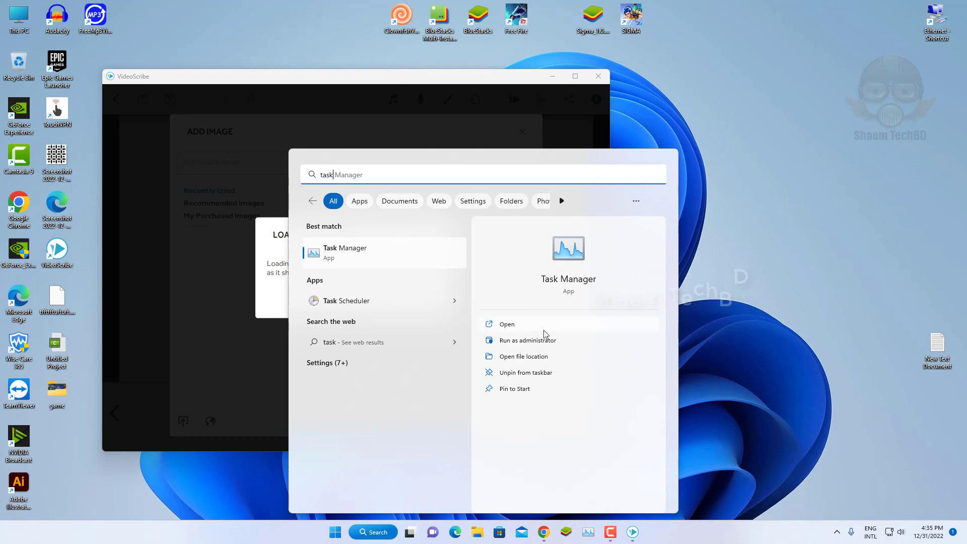
left_click(513, 323)
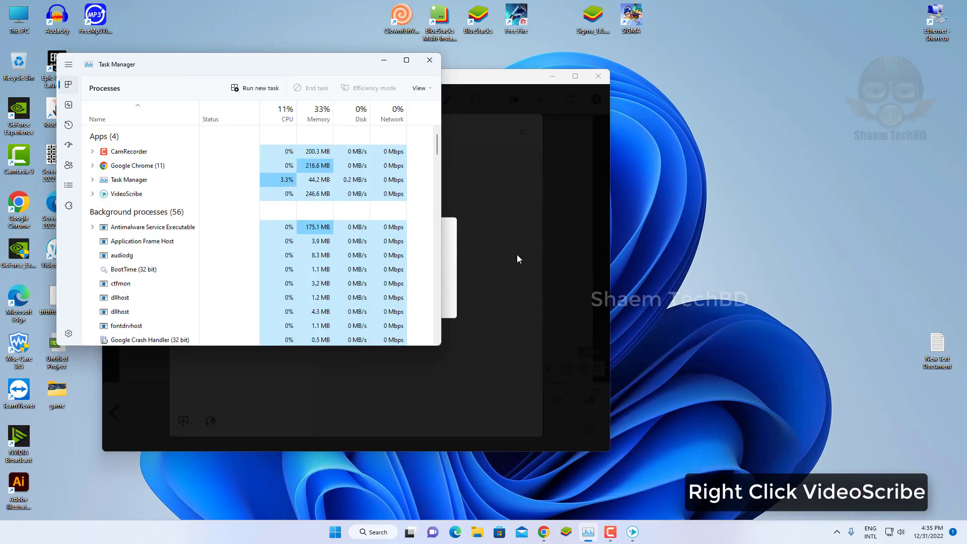
End the VideoScribe task in Task Manager, then close Task Manager.
right_click(130, 194)
left_click(148, 213)
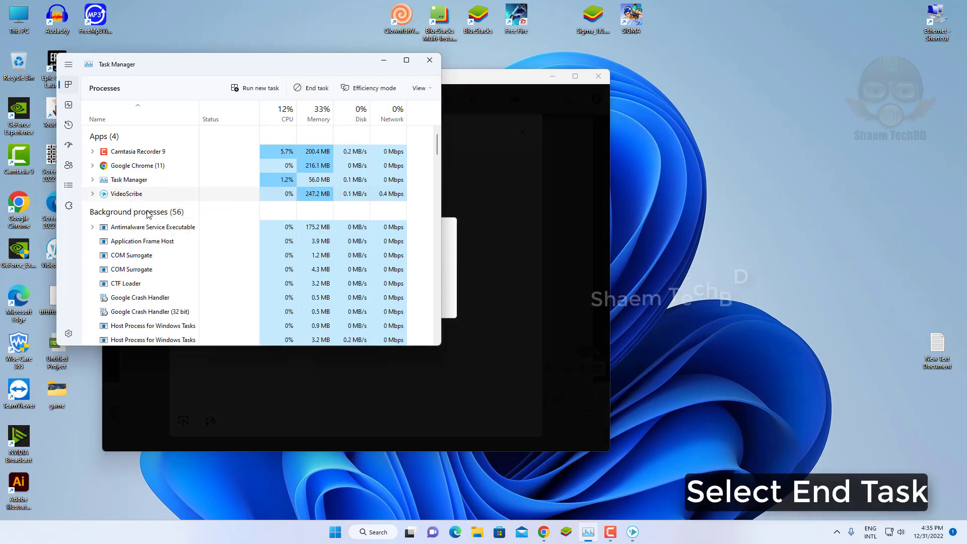
left_click(430, 60)
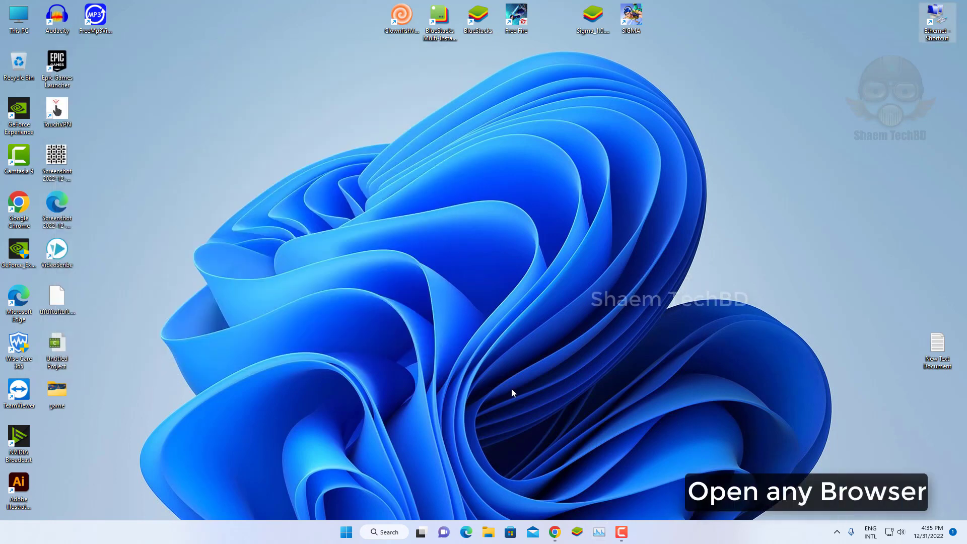
Google 'videoscribe sign up' in Chrome and open the Free Trial - Videoscribe page.
left_click(555, 532)
left_click(425, 231)
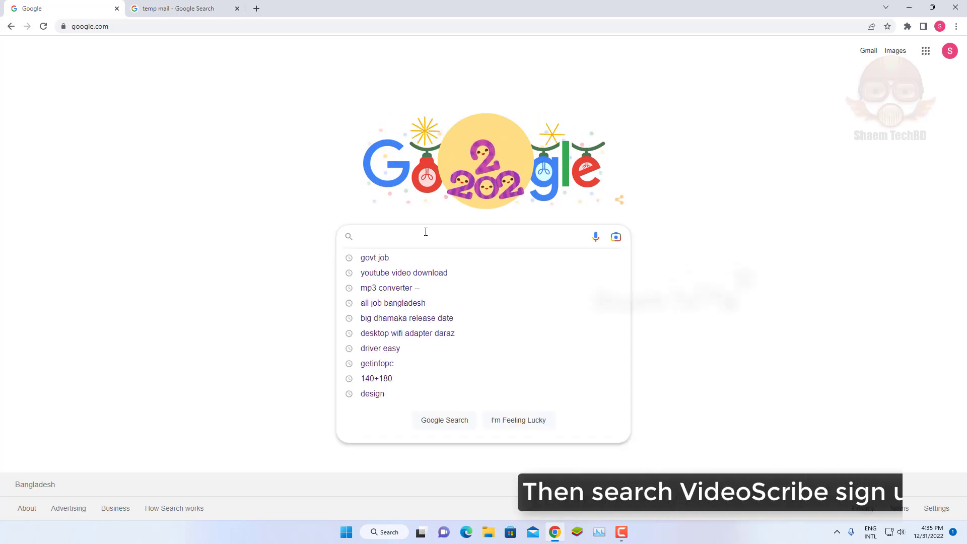
type("videoscribe sign up")
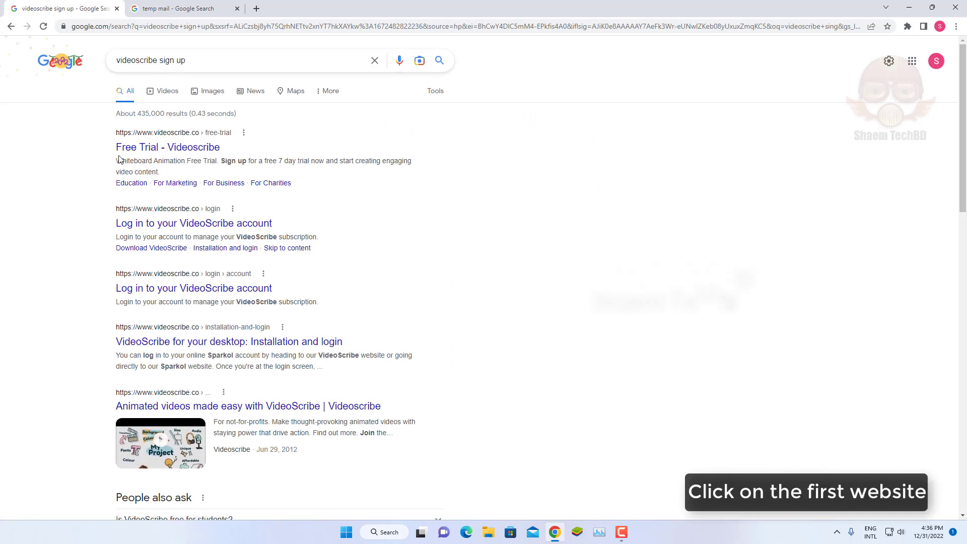
left_click(186, 149)
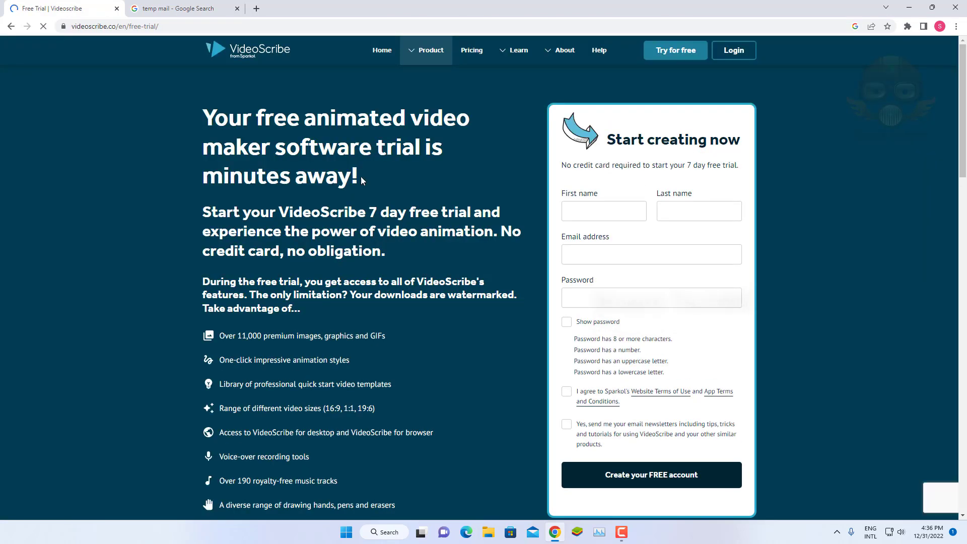
Enter the first and last name on the free-trial form, then select the email field.
left_click(581, 214)
type("TechBD")
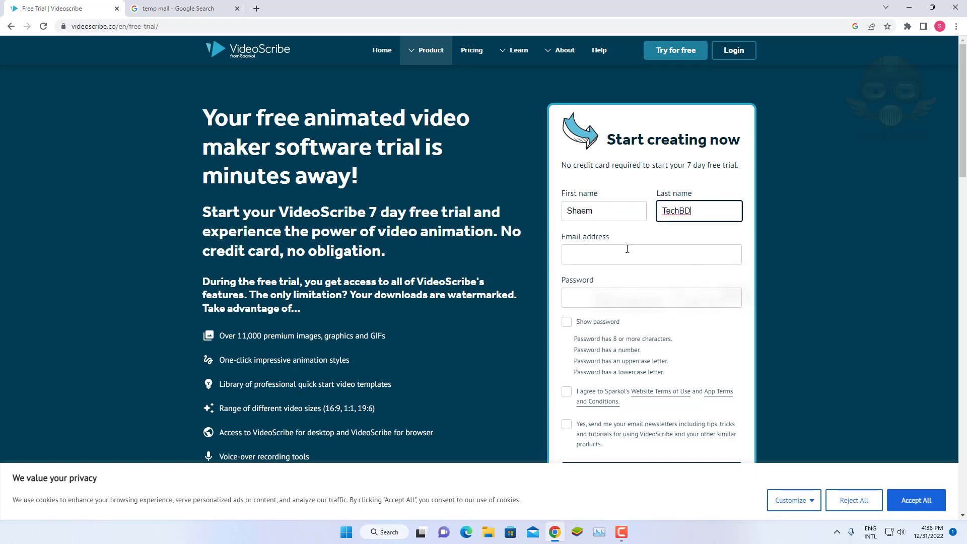
left_click(628, 248)
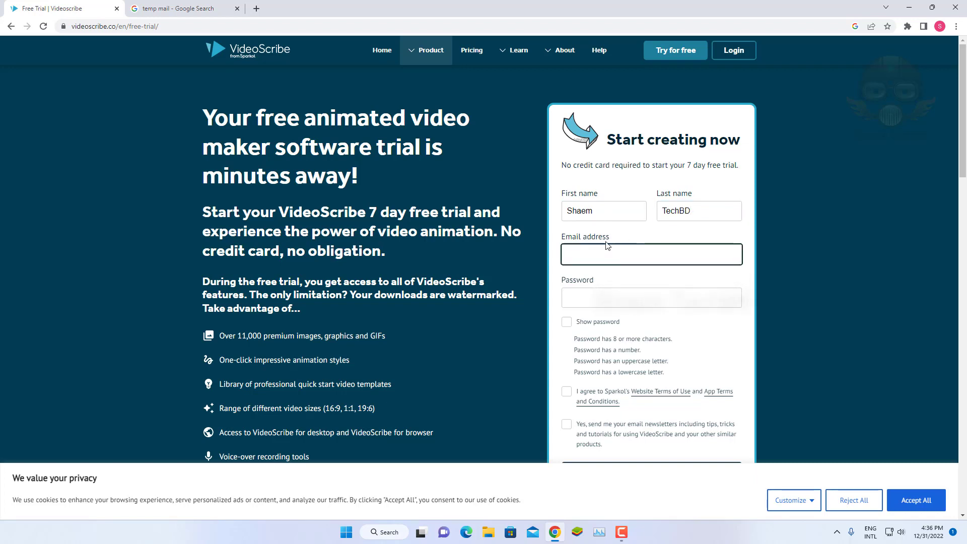
Rerun the 'temp mail' Google search in the other tab.
left_click(181, 10)
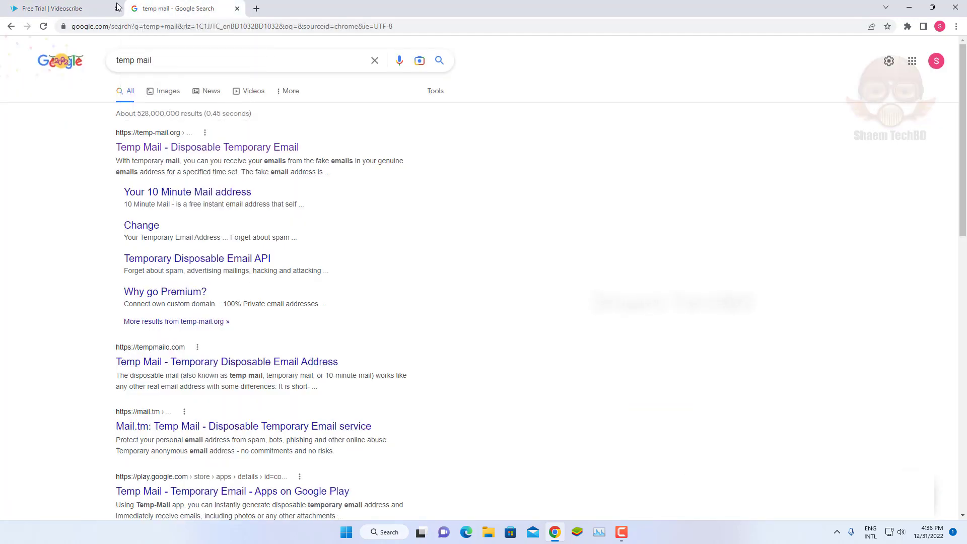
triple_click(171, 59)
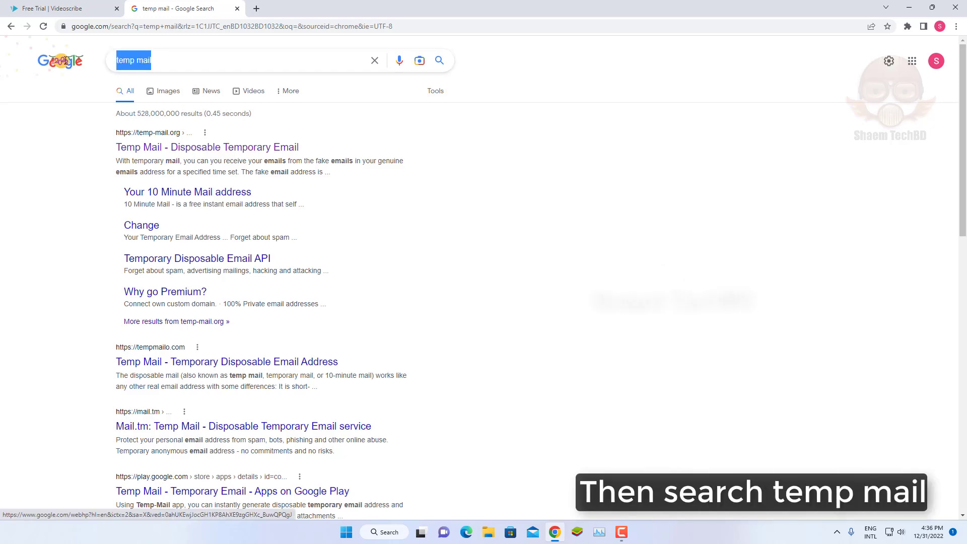
left_click(191, 59)
key("Return")
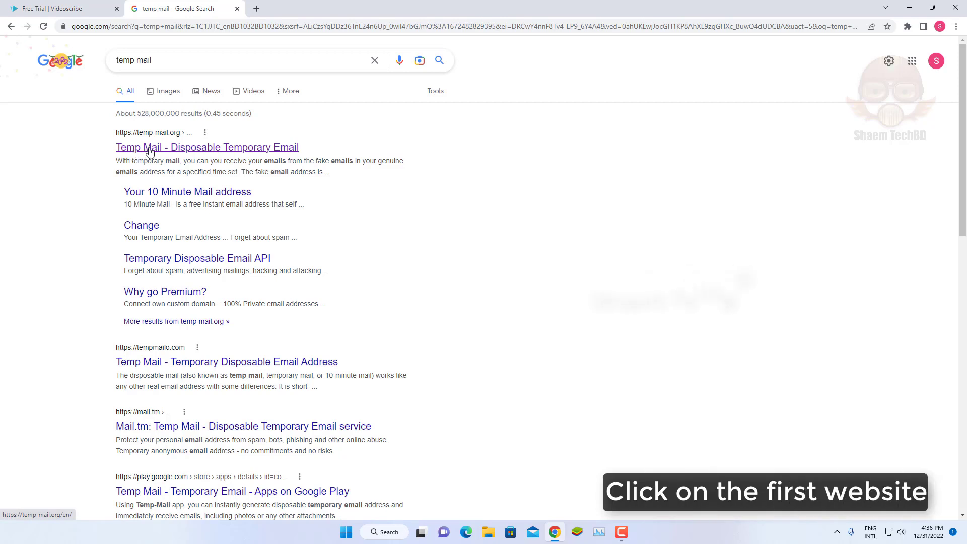
Copy a disposable address from temp-mail.org and return to the Free Trial tab.
left_click(226, 149)
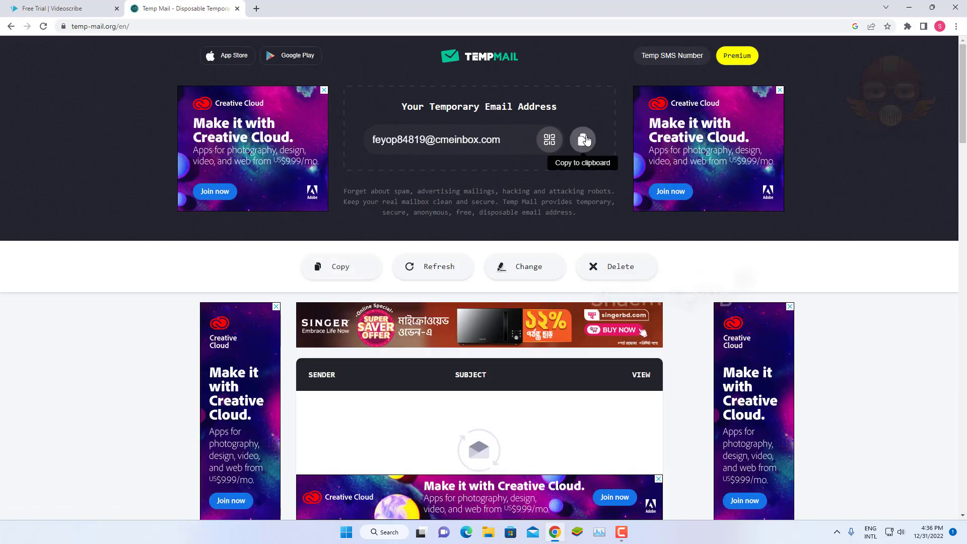
left_click(582, 139)
left_click(74, 6)
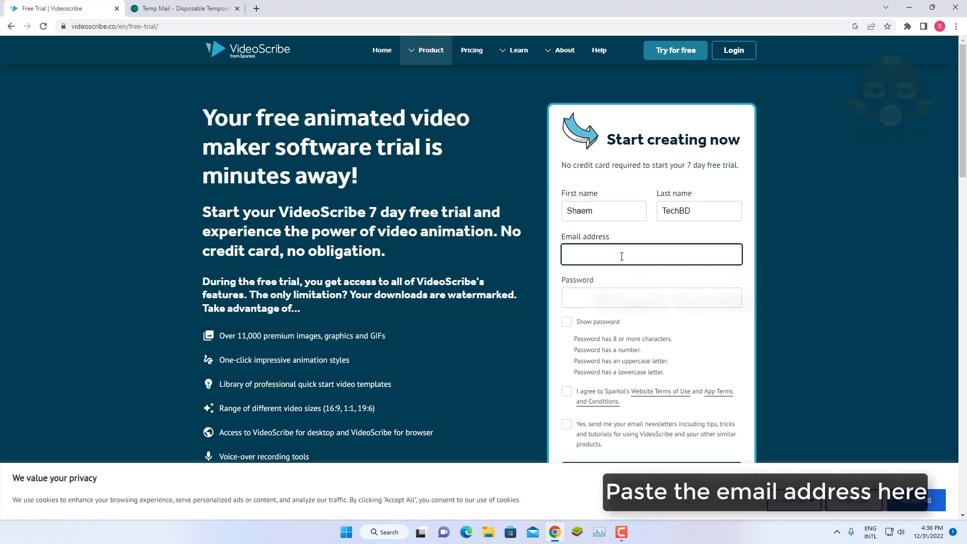
Paste the account password and agree to the terms of use.
left_click(612, 296)
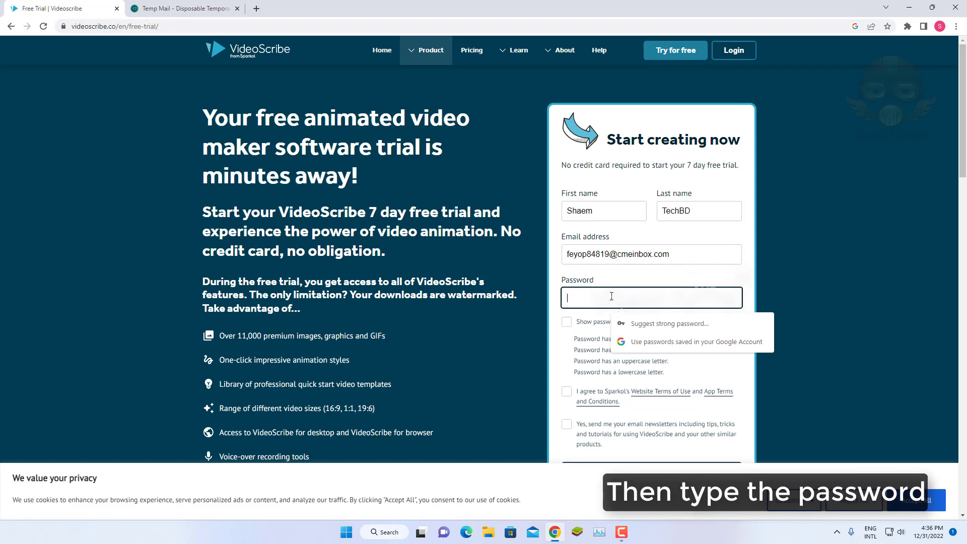
key("ctrl+v")
scroll(656, 212, "down", 2)
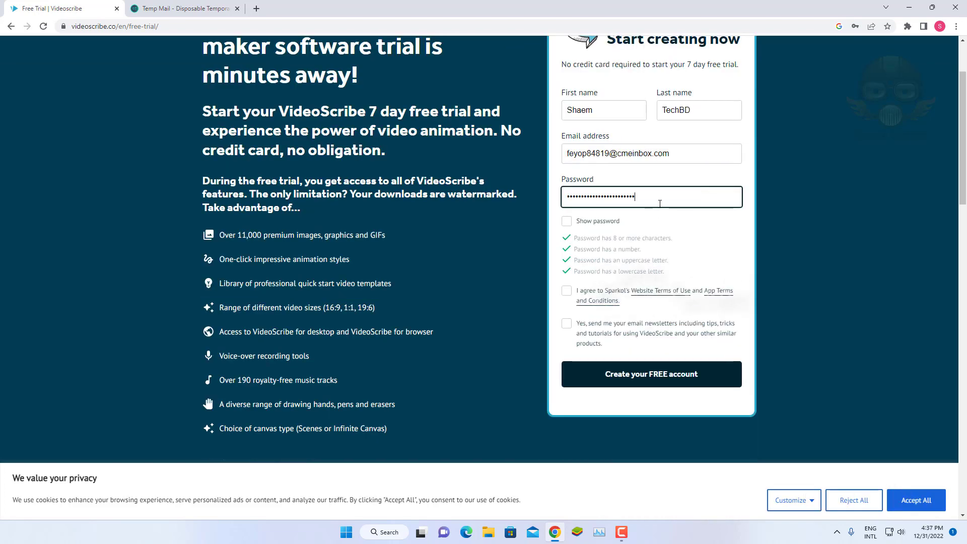
left_click(566, 293)
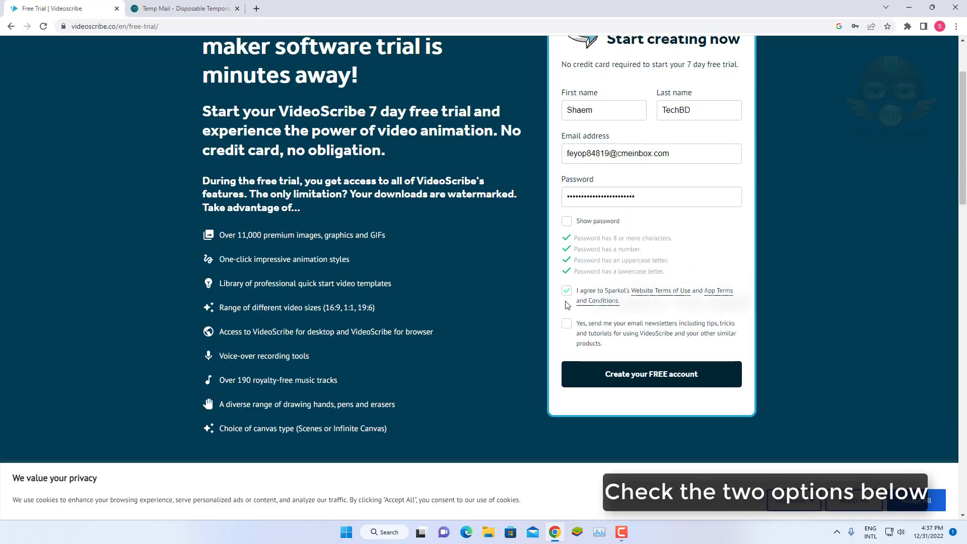
Opt in to the newsletter, create the free account, and decline saving the password.
left_click(567, 325)
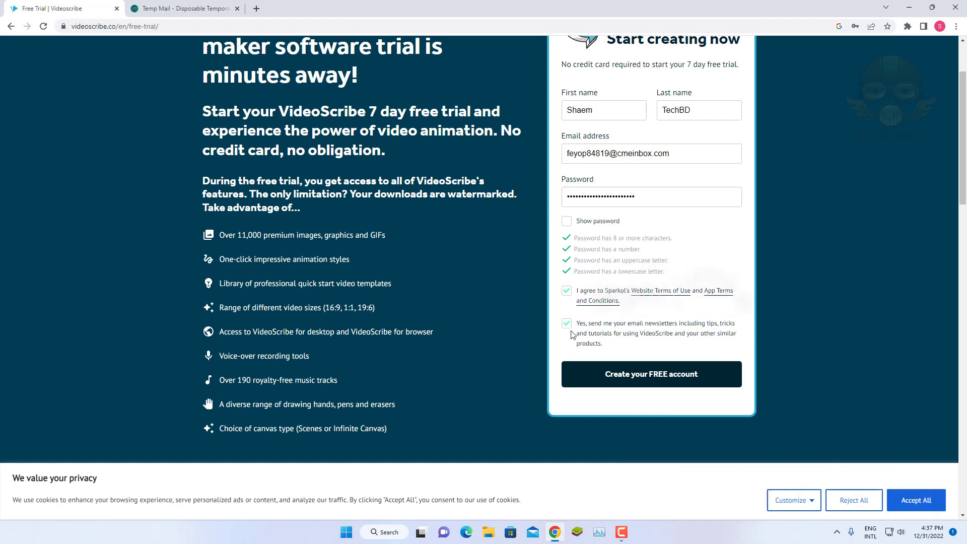
left_click(626, 373)
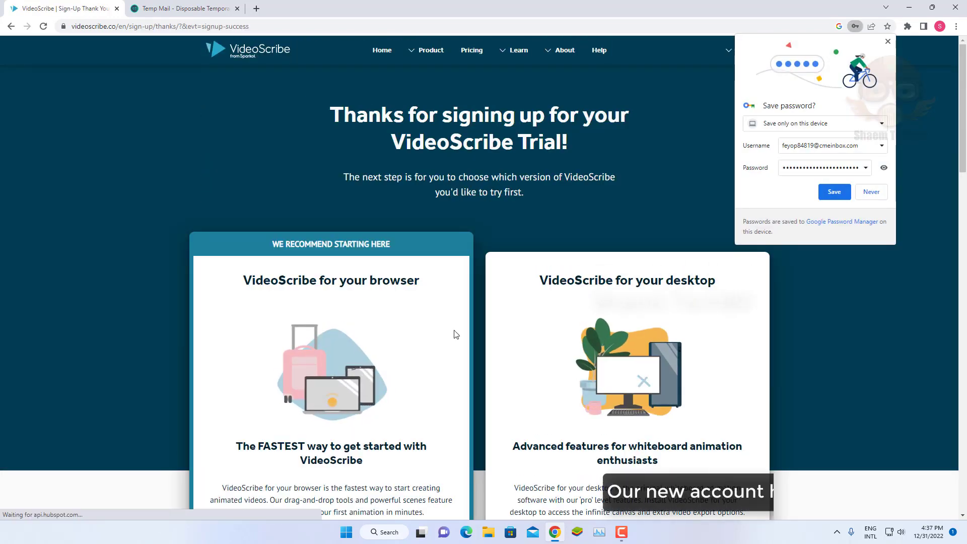
left_click(872, 192)
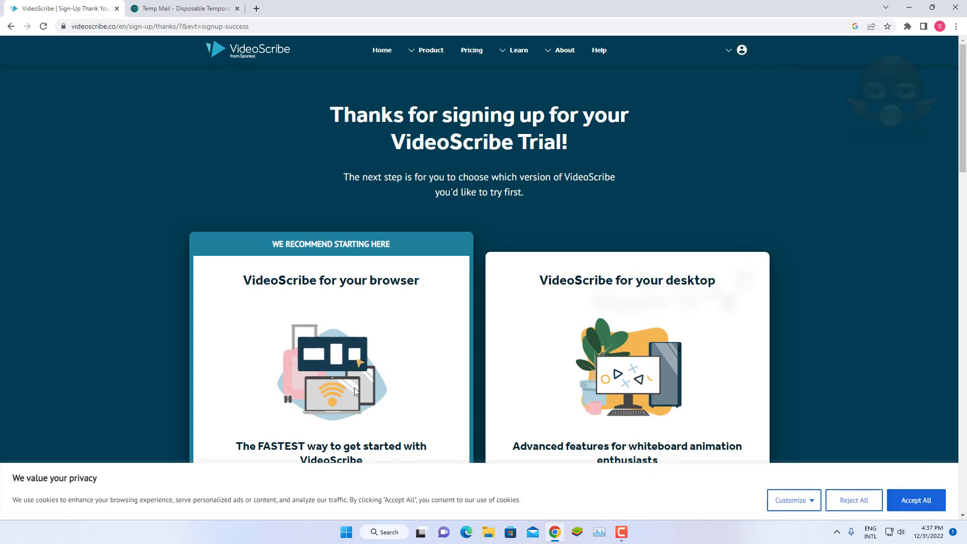
scroll(412, 394, "down", 2)
scroll(411, 390, "down", 3)
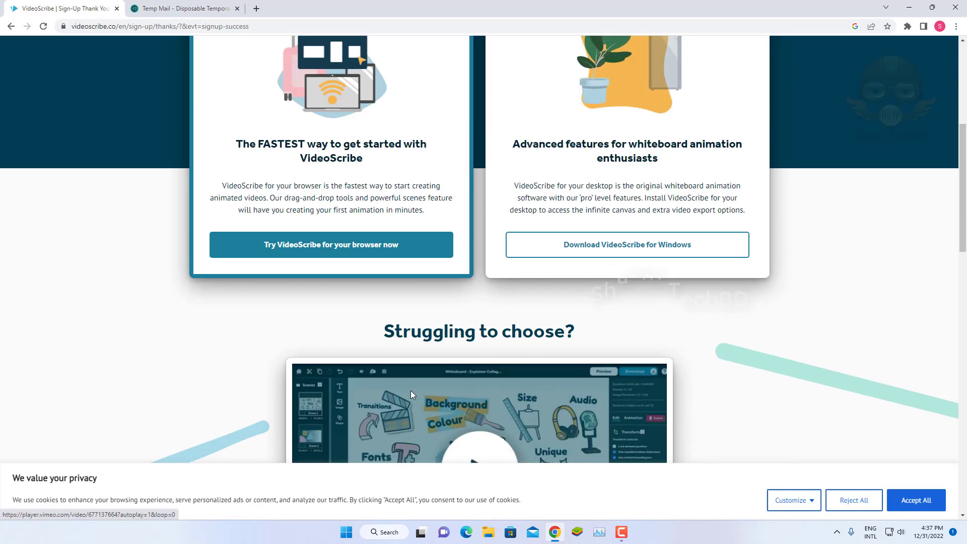
scroll(411, 390, "up", 2)
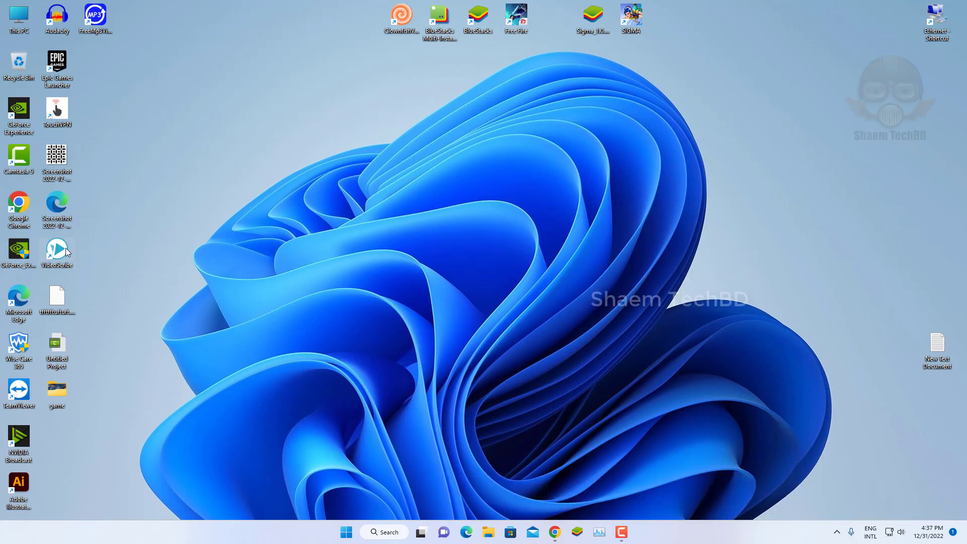
Launch VideoScribe, postpone the update, and paste the new trial email.
double_click(51, 254)
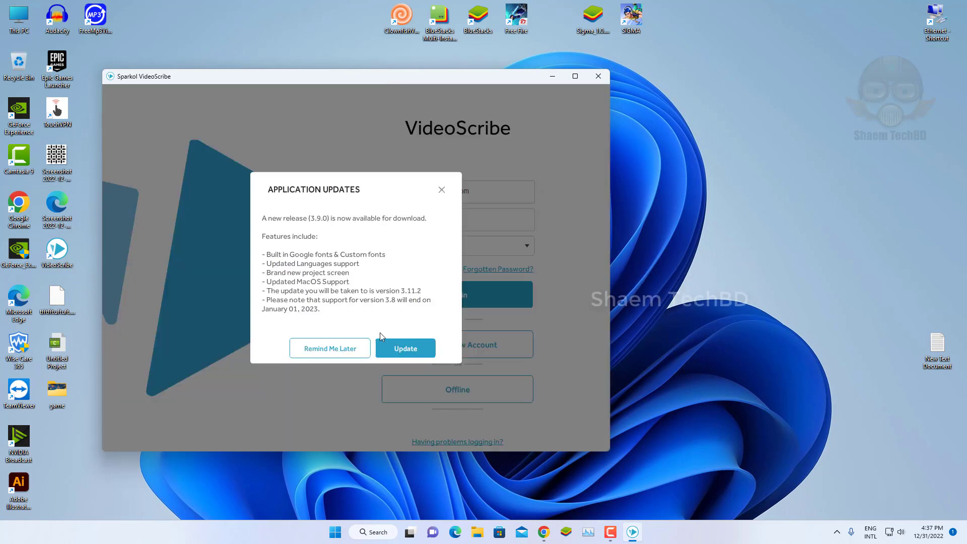
left_click(310, 350)
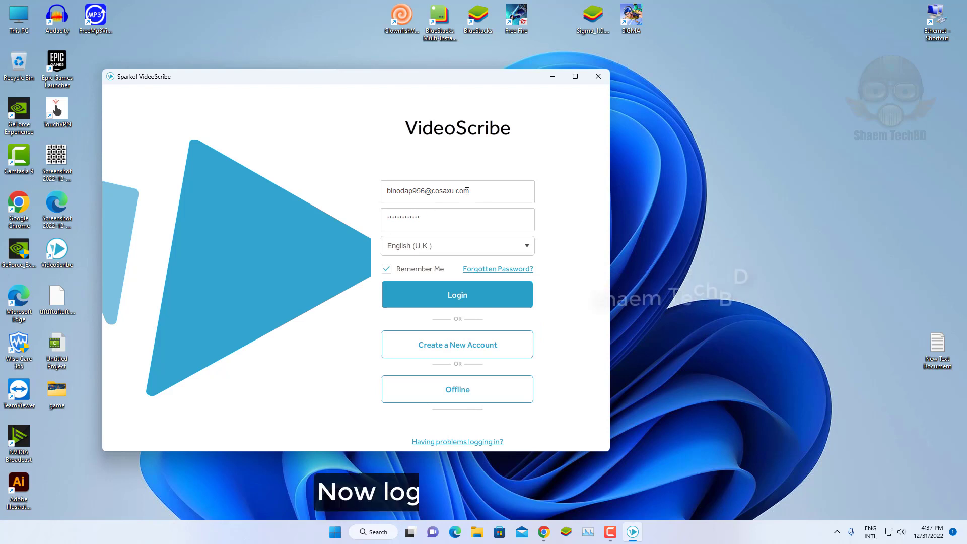
left_click_drag(473, 191, 342, 194)
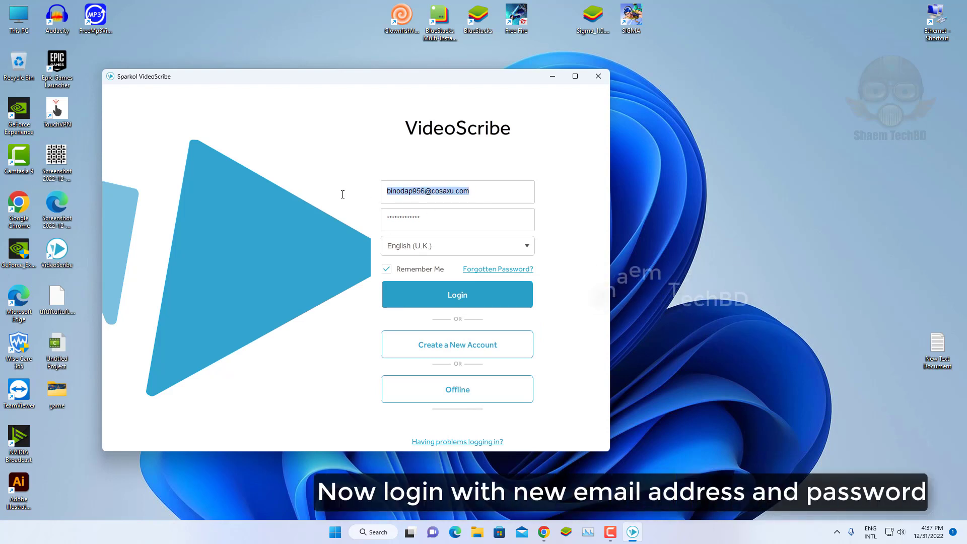
key("ctrl+v")
Paste the new account password in place of the saved one and log in.
left_click_drag(434, 219, 363, 219)
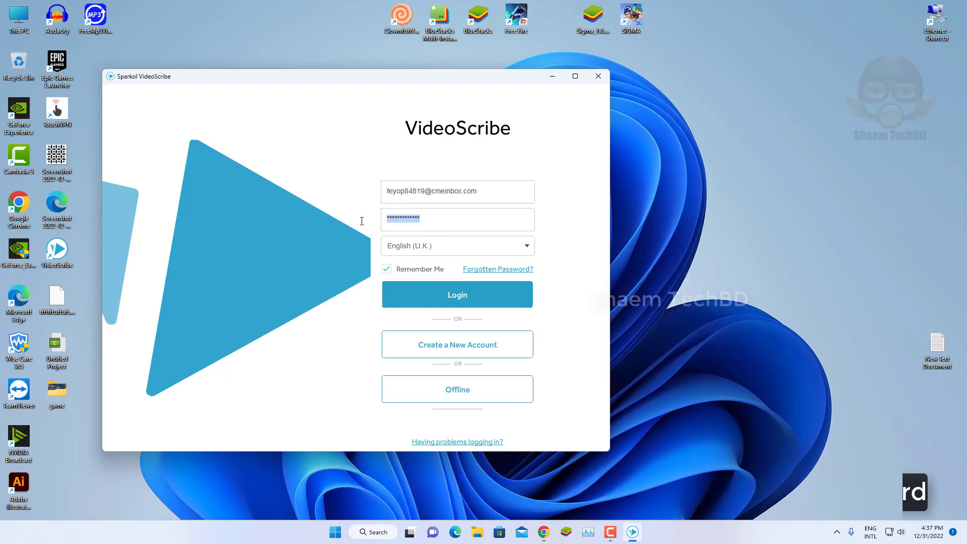
key("ctrl+v")
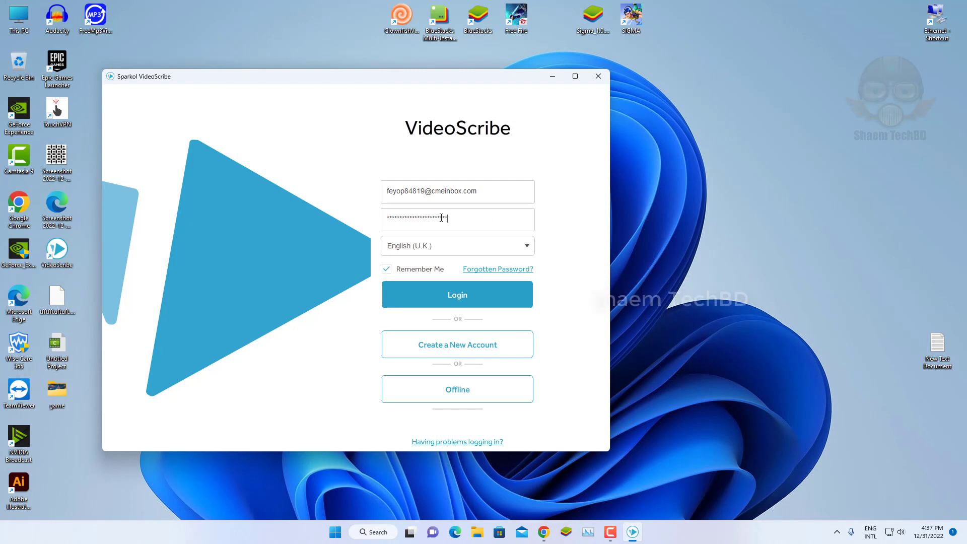
left_click(445, 299)
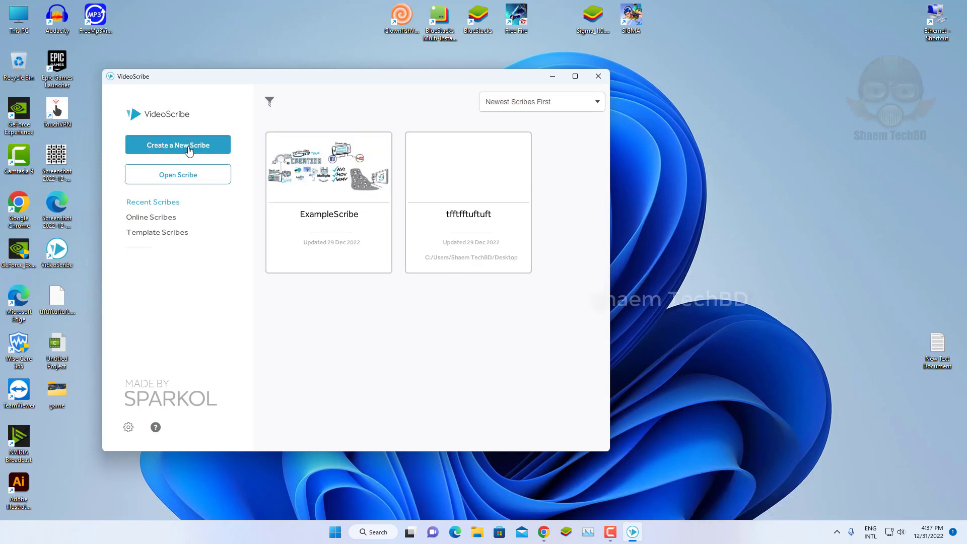
Create a new blank scribe and open the Add Image library.
left_click(189, 152)
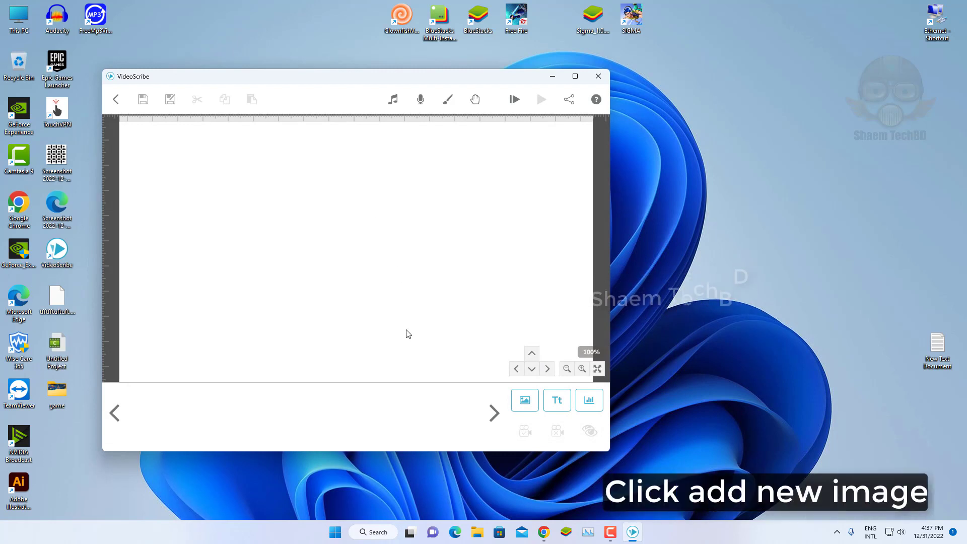
left_click(526, 402)
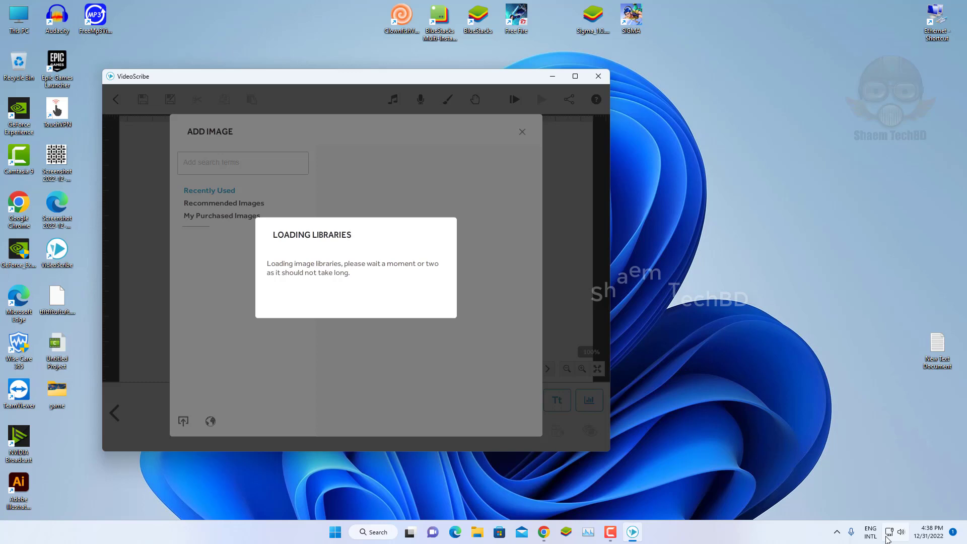
Open the Ethernet shortcut's file location in Network Connections and move that window aside.
right_click(937, 30)
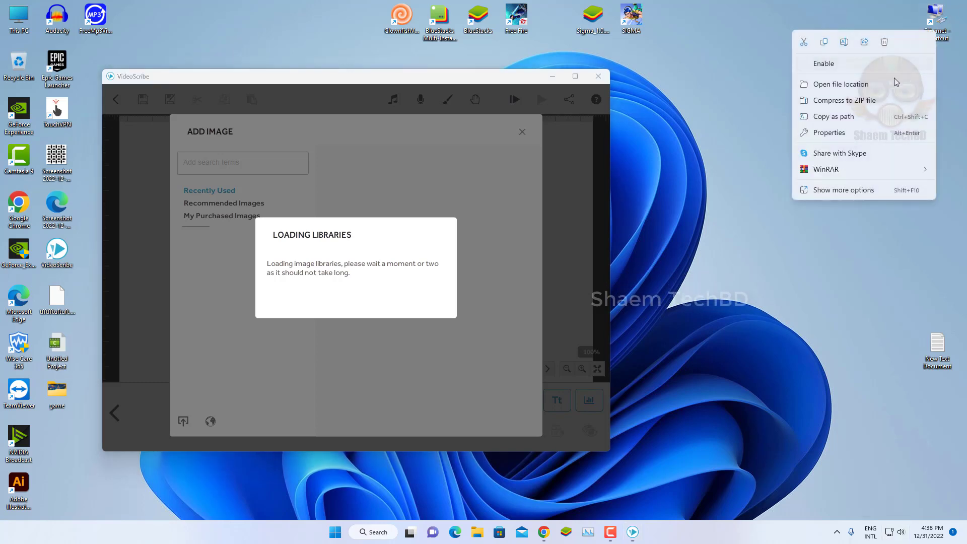
left_click(840, 84)
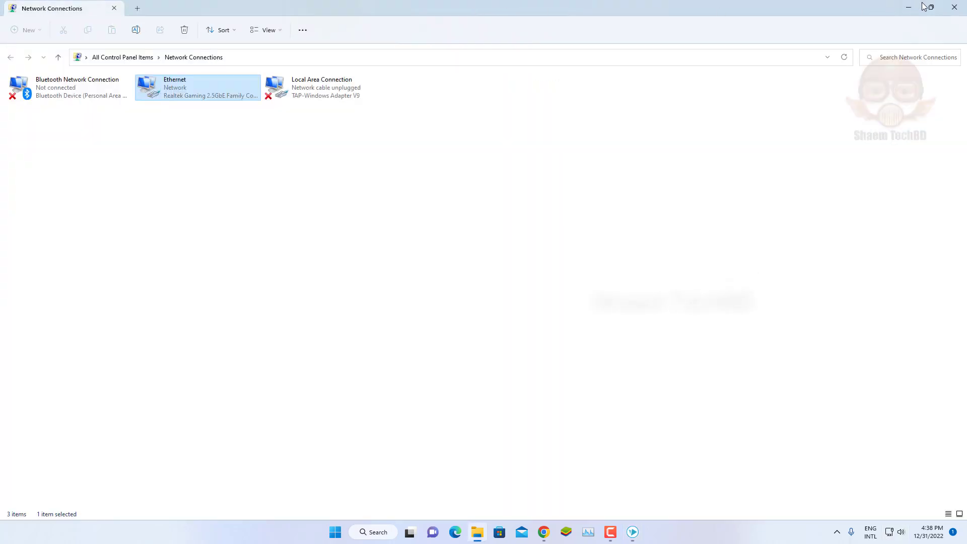
left_click(930, 7)
left_click_drag(572, 15, 804, 81)
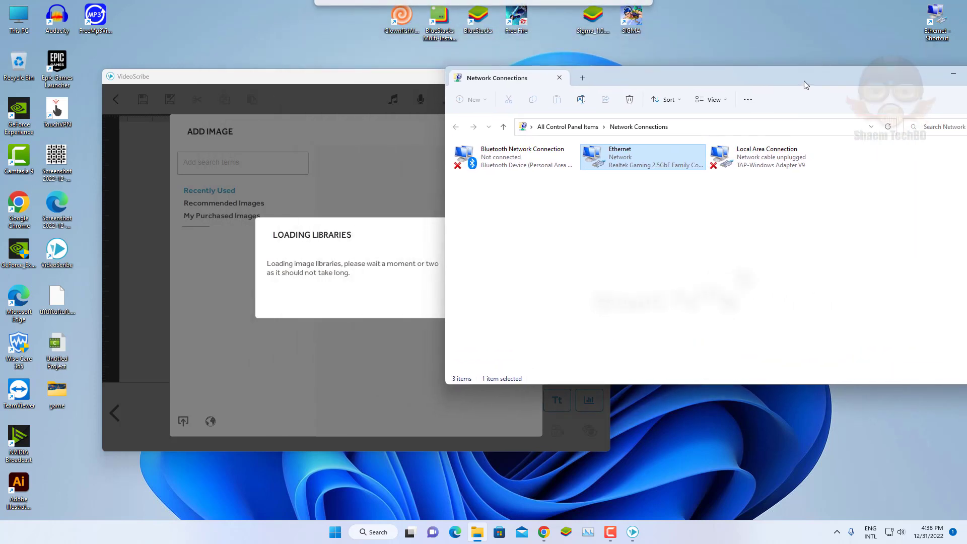
Disable the Ethernet connection and close the Network Connections window.
right_click(636, 160)
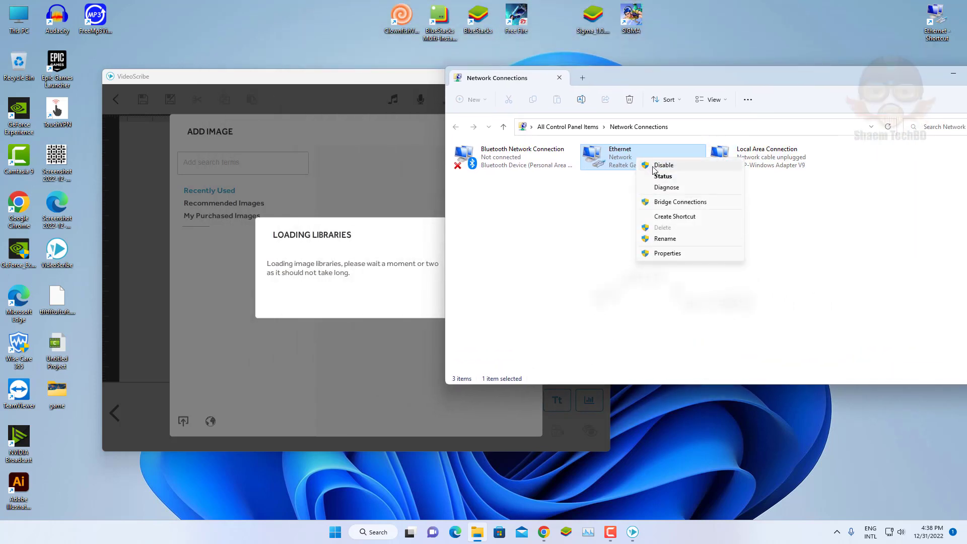
left_click(658, 165)
left_click_drag(902, 78, 792, 78)
left_click(890, 73)
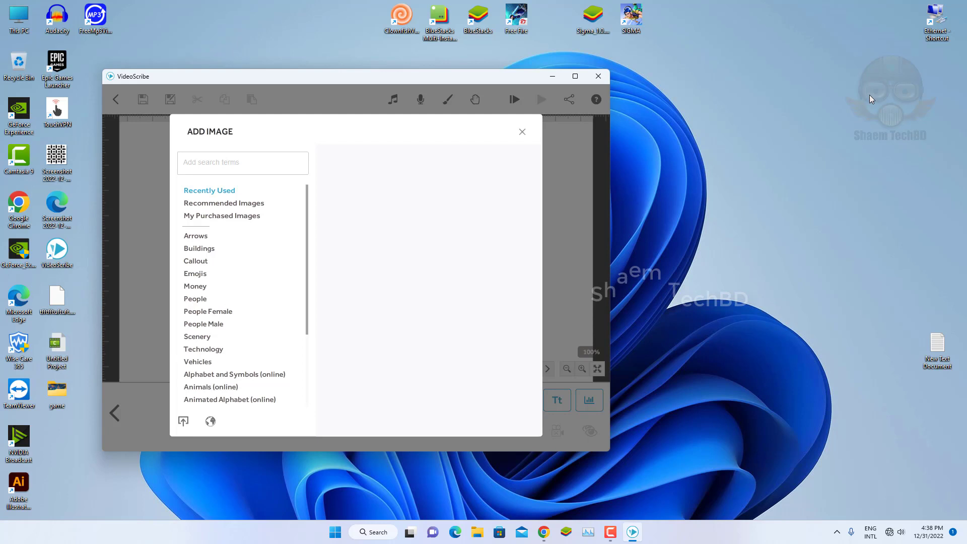
Re-enable Ethernet from its desktop shortcut and search VideoScribe's image library for 'girl'.
double_click(932, 30)
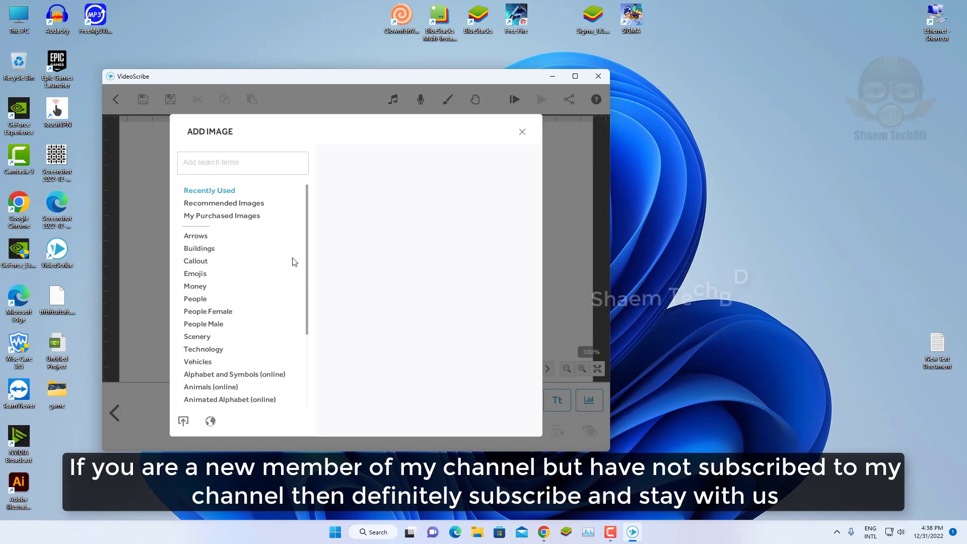
left_click(209, 164)
type("girl")
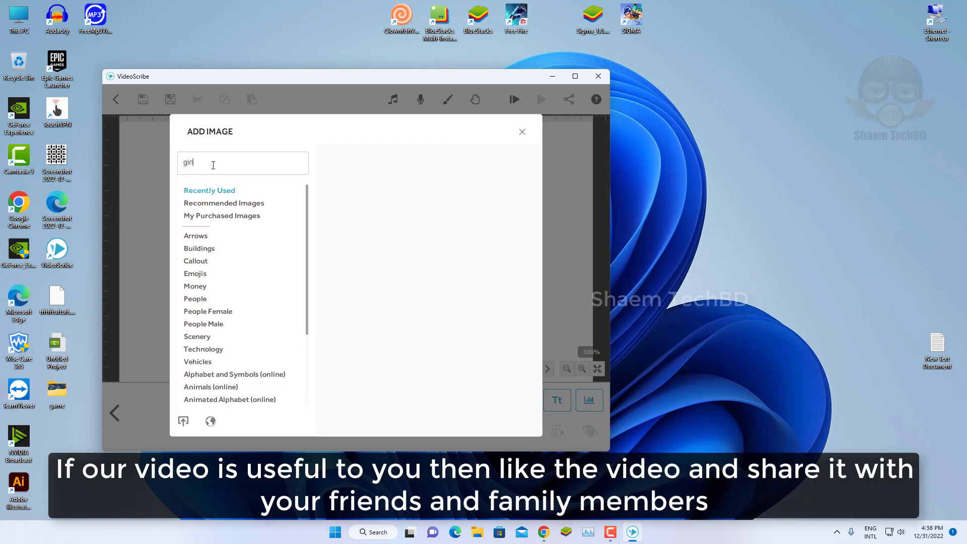
key("Return")
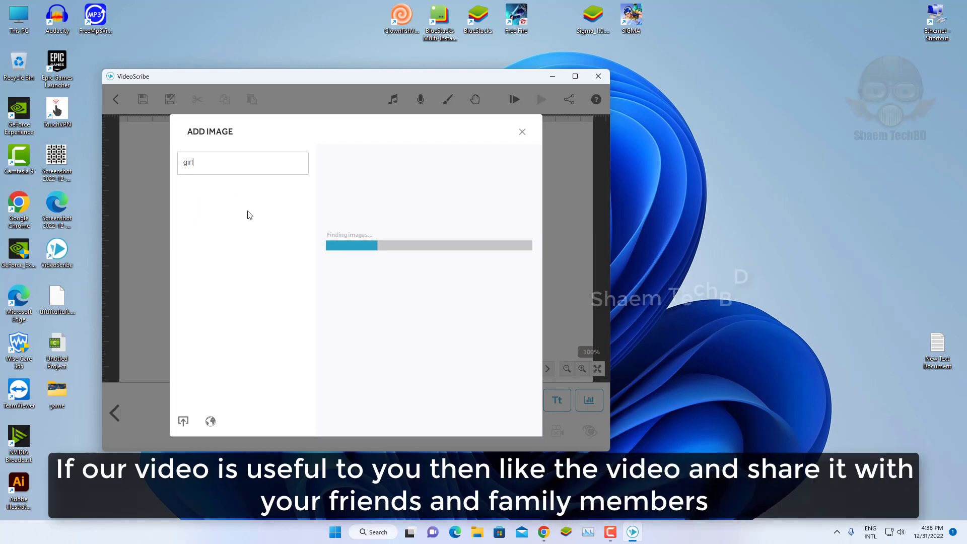